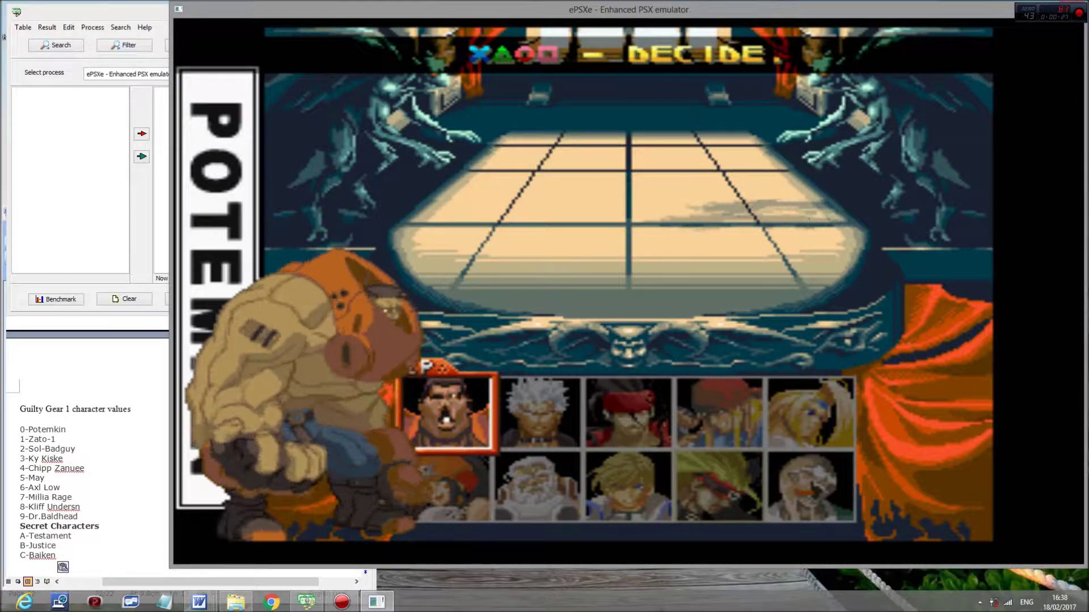
Compare the Guilty Gear character value list with the emulator's roster, browsing from Potemkin across to Millia Rage and back.
{"action": "left_click", "coordinate": [85, 135]}
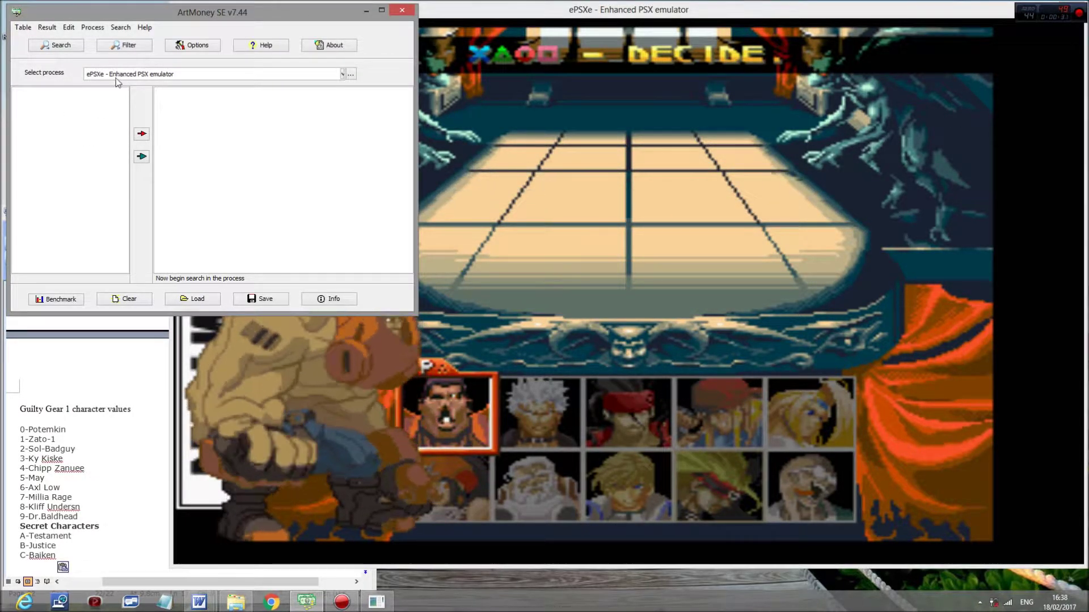
{"action": "left_click", "coordinate": [88, 453]}
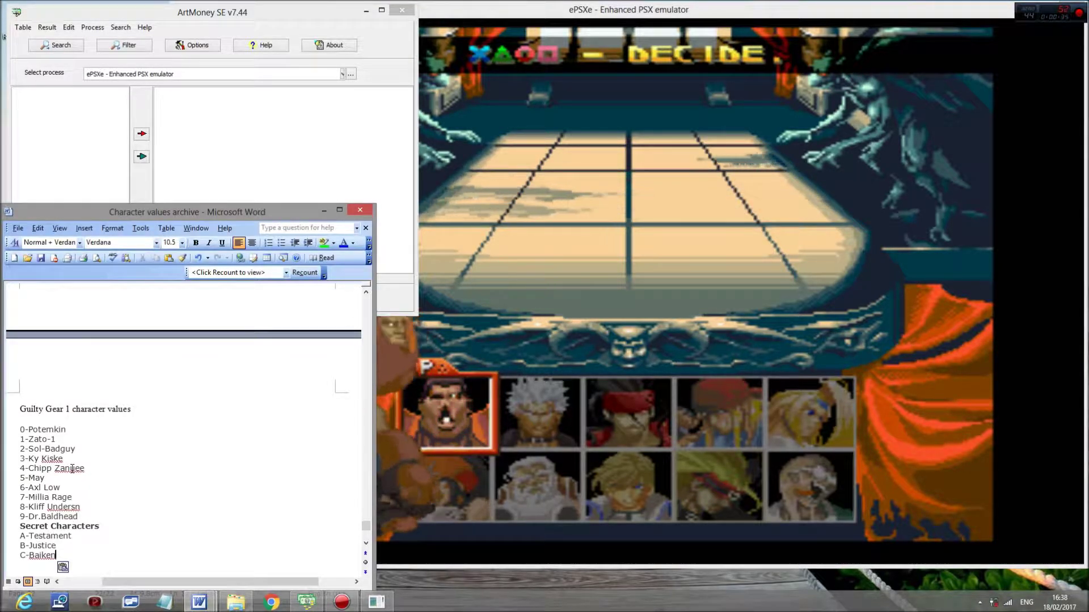
{"action": "key", "text": "alt+Tab"}
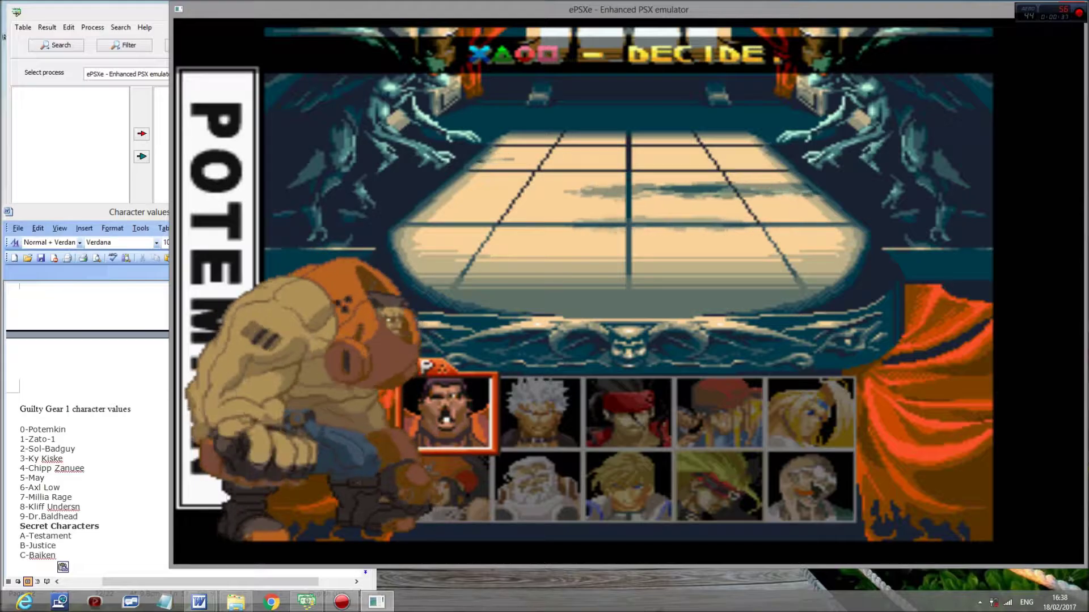
{"action": "key", "text": "Right"}
{"action": "key", "text": "Right"}
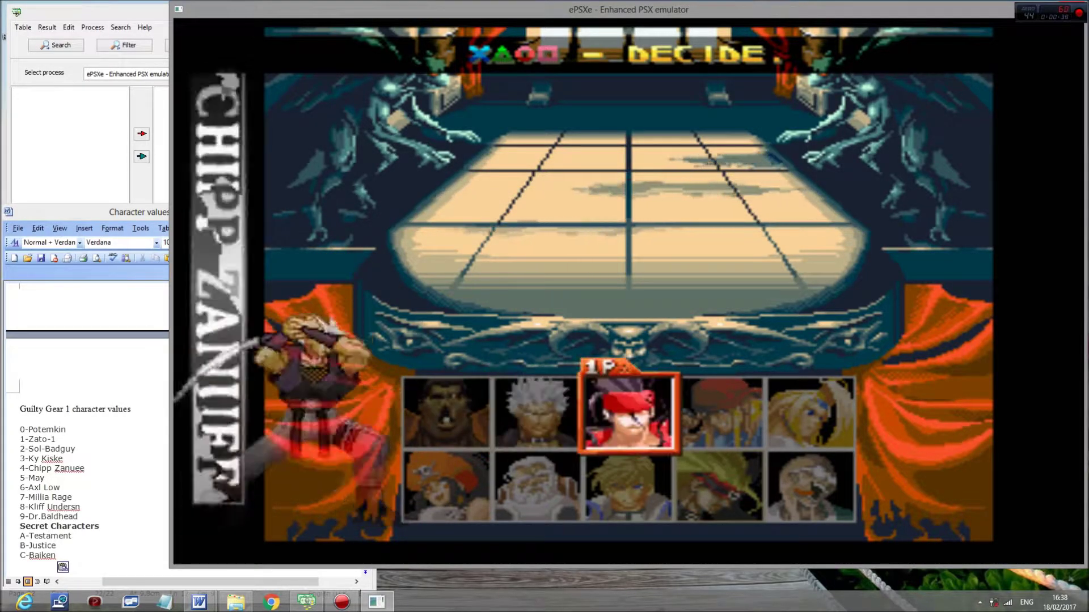
{"action": "key", "text": "Right"}
{"action": "key", "text": "Right"}
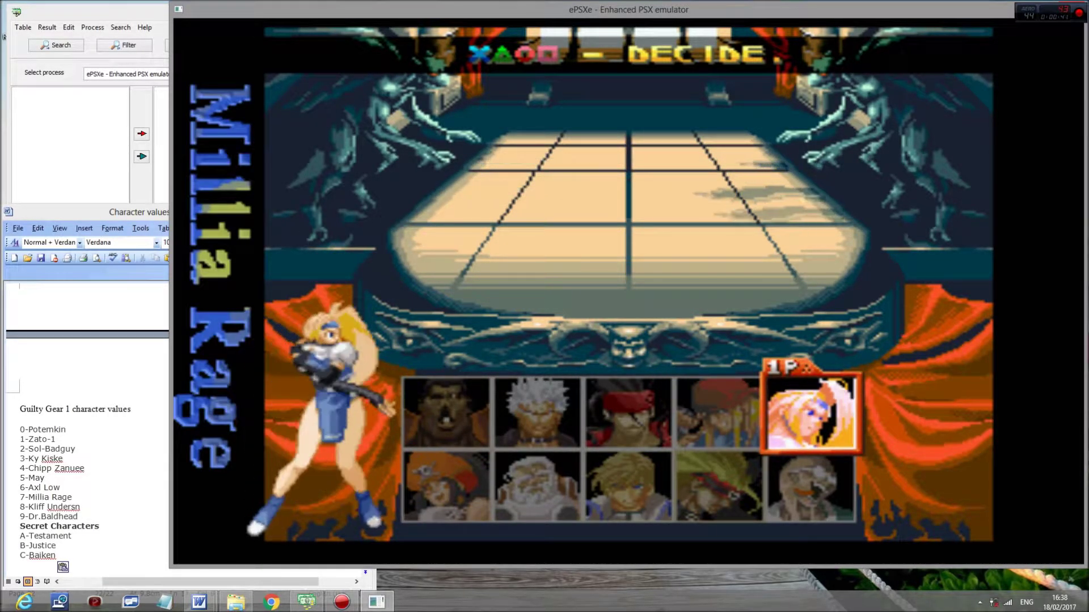
{"action": "key", "text": "Left"}
{"action": "key", "text": "Left"}
{"action": "key", "text": "Left"}
{"action": "key", "text": "Left"}
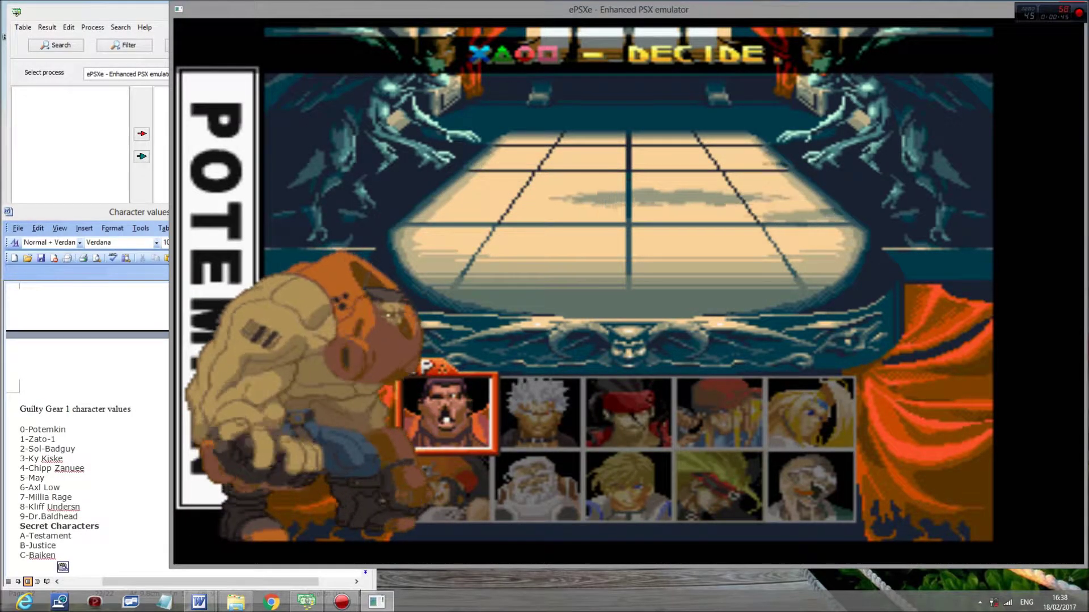
Highlight Chipp Zanuff in the game's character select and run an ArtMoney search of the ePSXe process for that character's value.
{"action": "key", "text": "Right"}
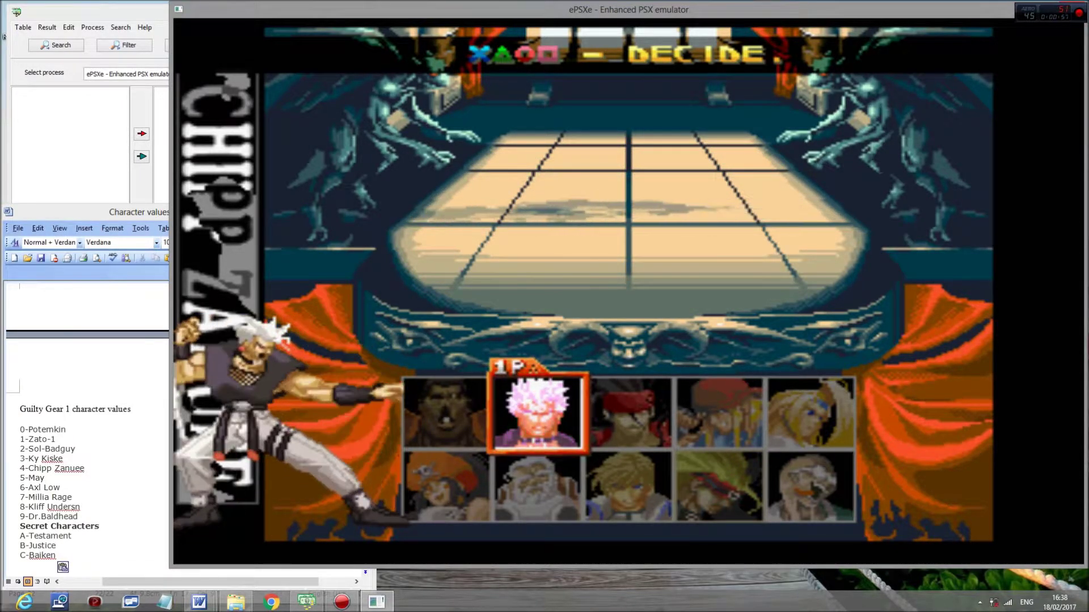
{"action": "key", "text": "Left"}
{"action": "key", "text": "Right"}
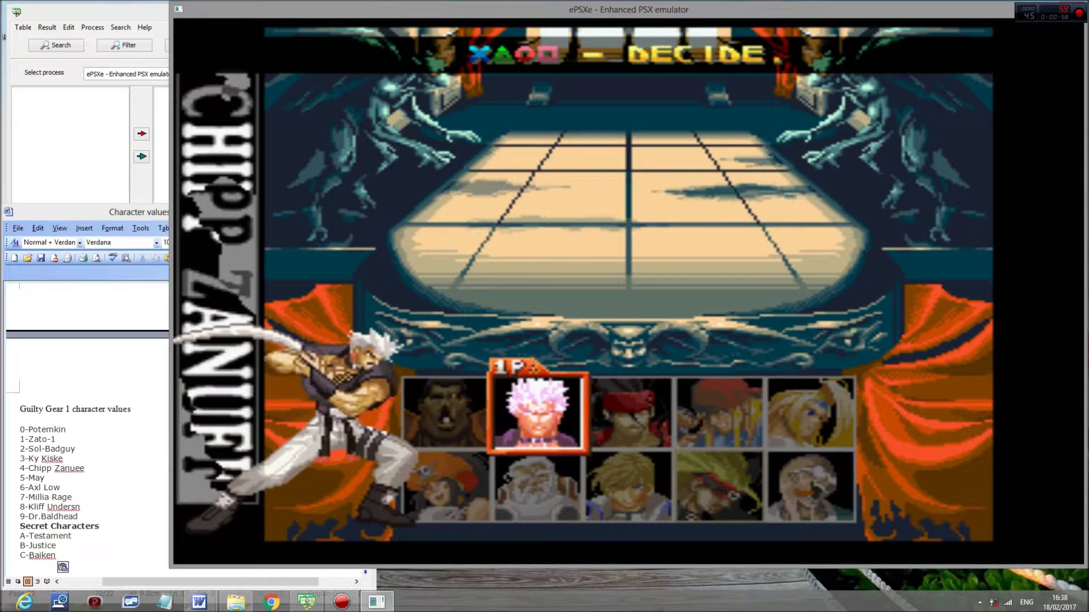
{"action": "left_click", "coordinate": [89, 164]}
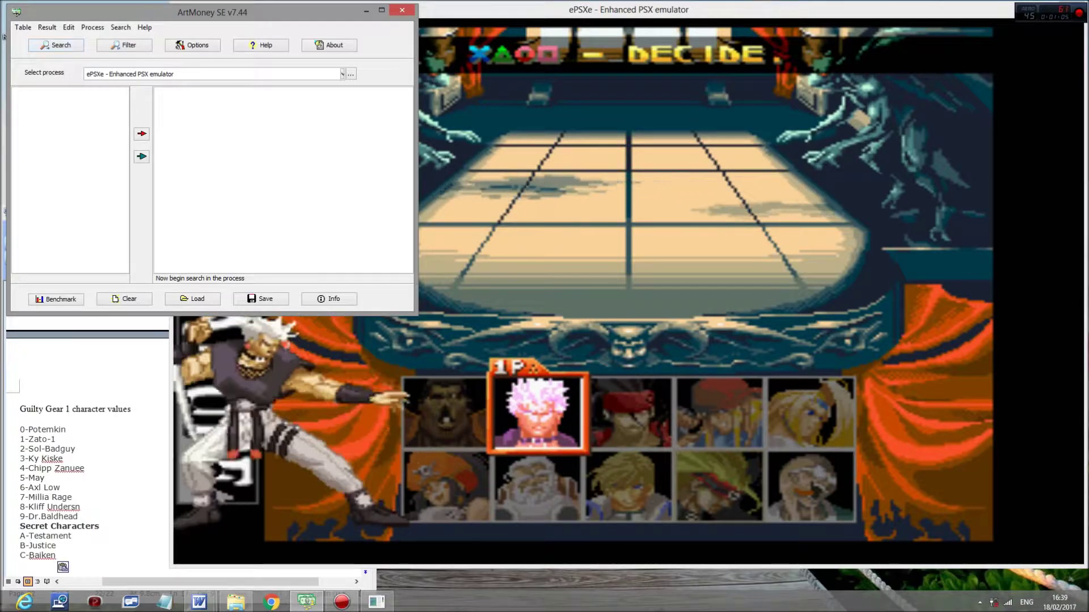
{"action": "key", "text": "alt+Tab"}
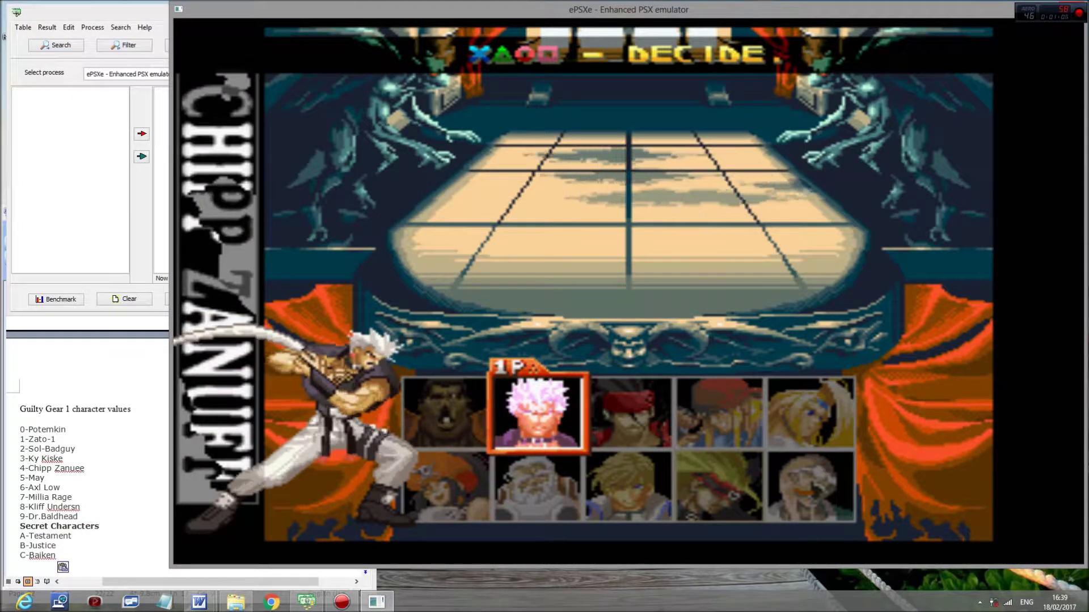
{"action": "left_click", "coordinate": [94, 152]}
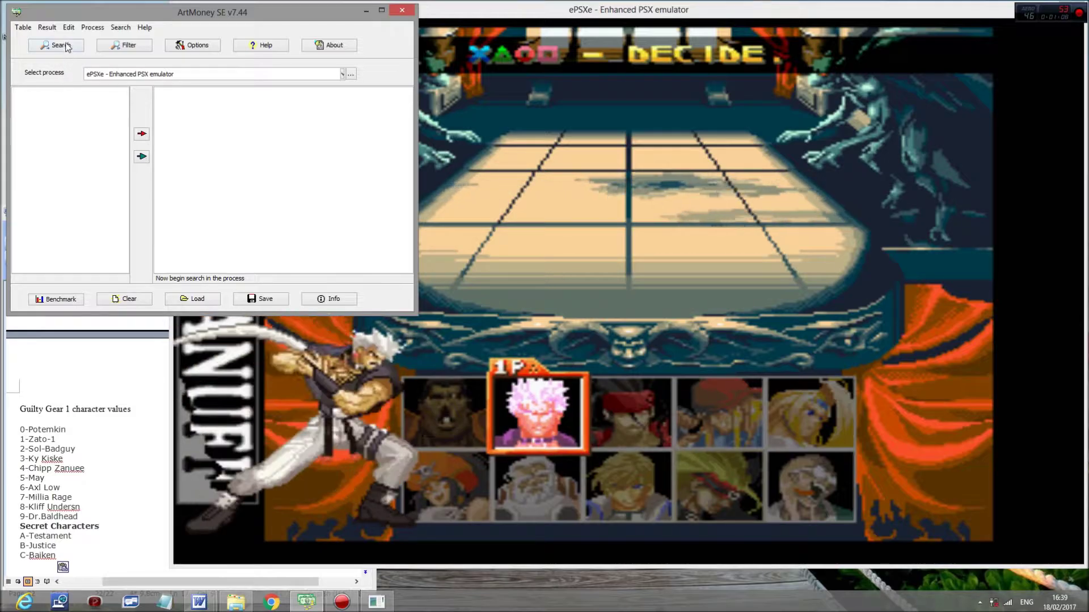
{"action": "left_click", "coordinate": [66, 46]}
{"action": "key", "text": "Return"}
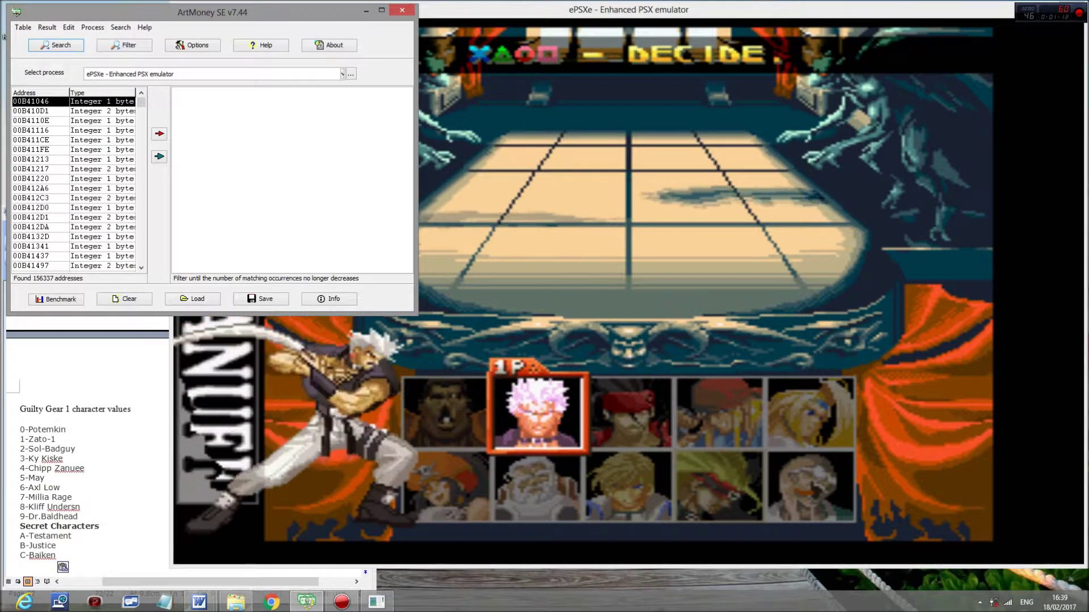
Highlight Axl Low in the ePSXe character select and filter the ArtMoney results for the exact value 6.
{"action": "key", "text": "alt+Tab"}
{"action": "key", "text": "Right"}
{"action": "key", "text": "Right"}
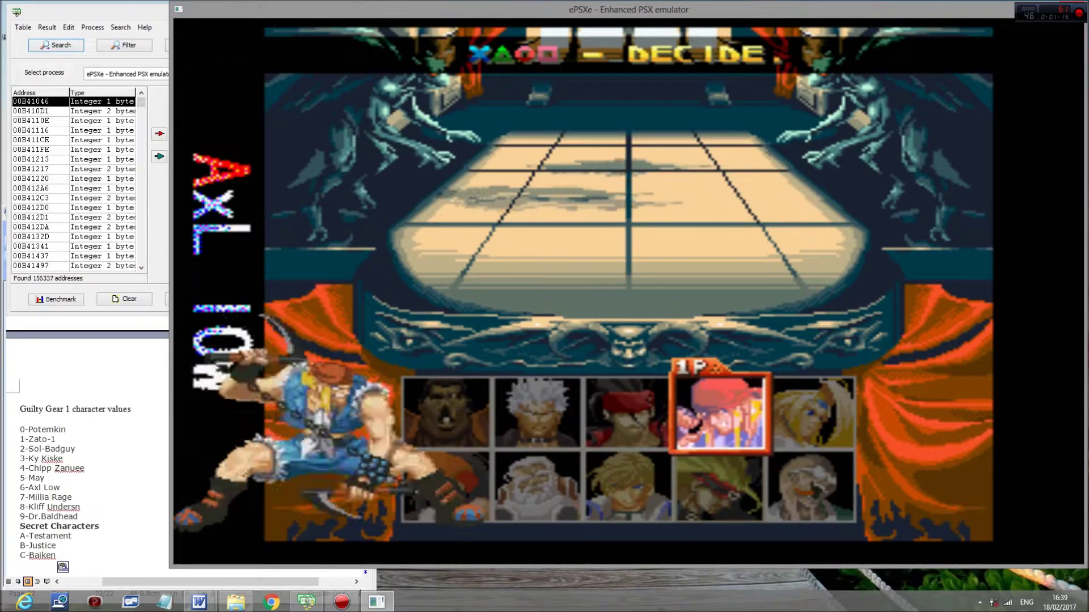
{"action": "left_click", "coordinate": [124, 44]}
{"action": "type", "text": "6"}
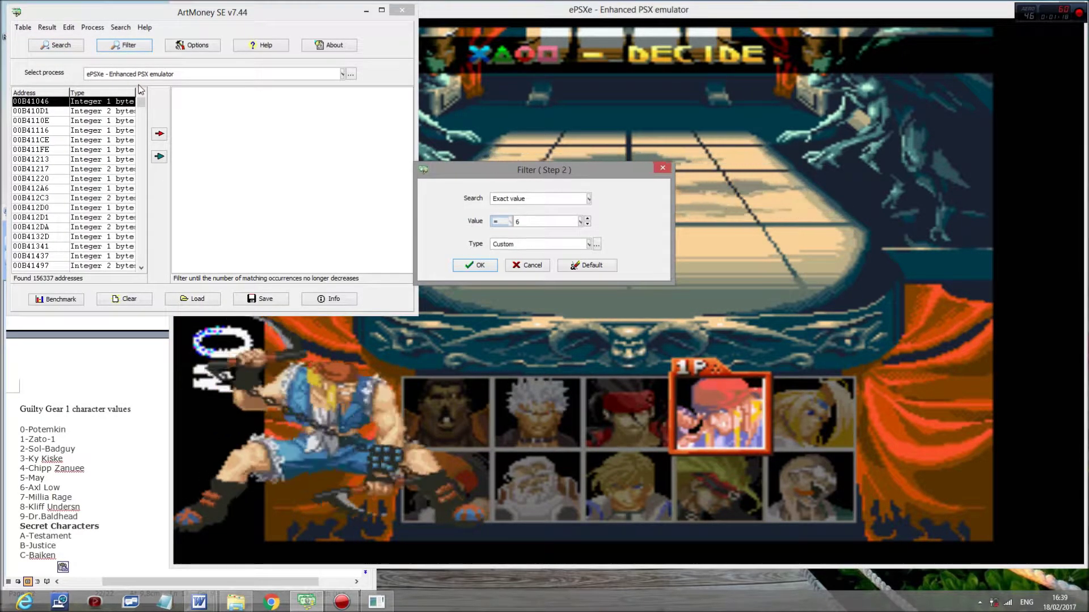
{"action": "key", "text": "Return"}
Highlight Kliff Undersn in the ePSXe character select and filter the ArtMoney results for the exact value 8.
{"action": "key", "text": "alt+Tab"}
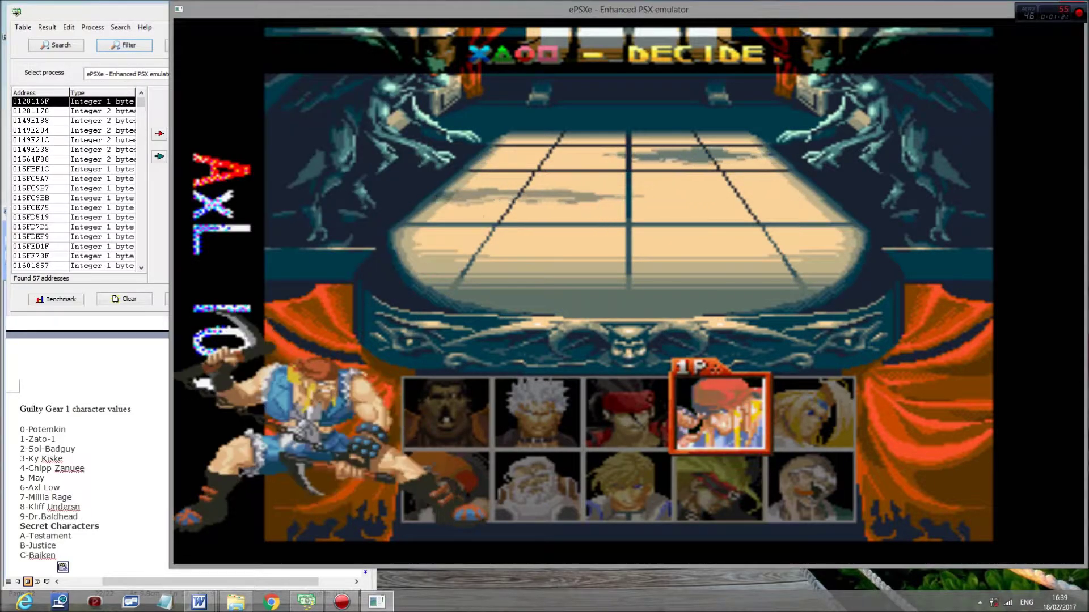
{"action": "key", "text": "Down"}
{"action": "key", "text": "Left"}
{"action": "key", "text": "Left"}
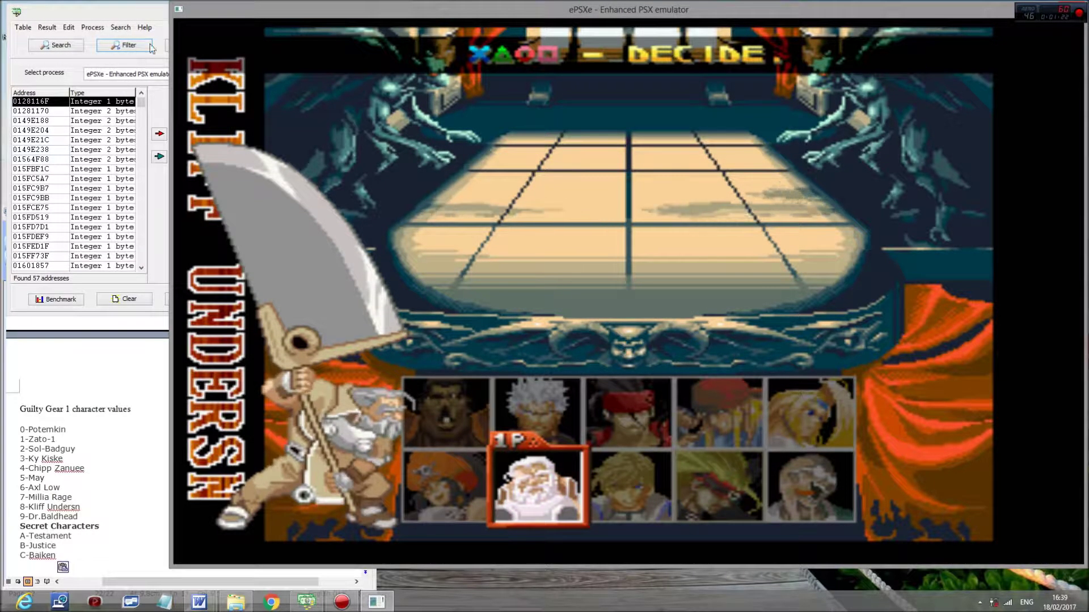
{"action": "left_click", "coordinate": [120, 45]}
{"action": "type", "text": "9"}
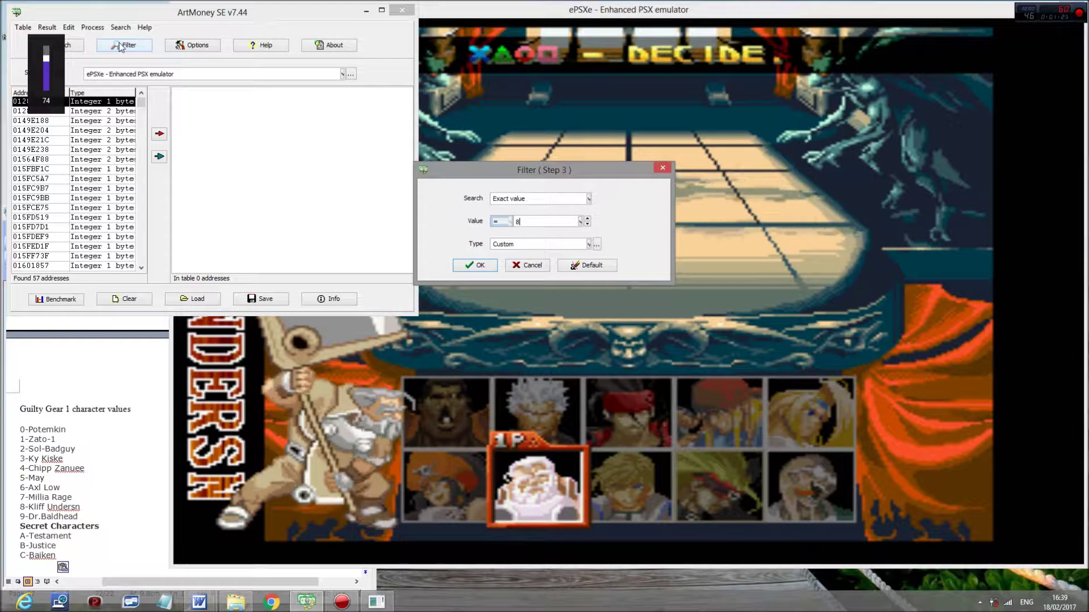
{"action": "key", "text": "Return"}
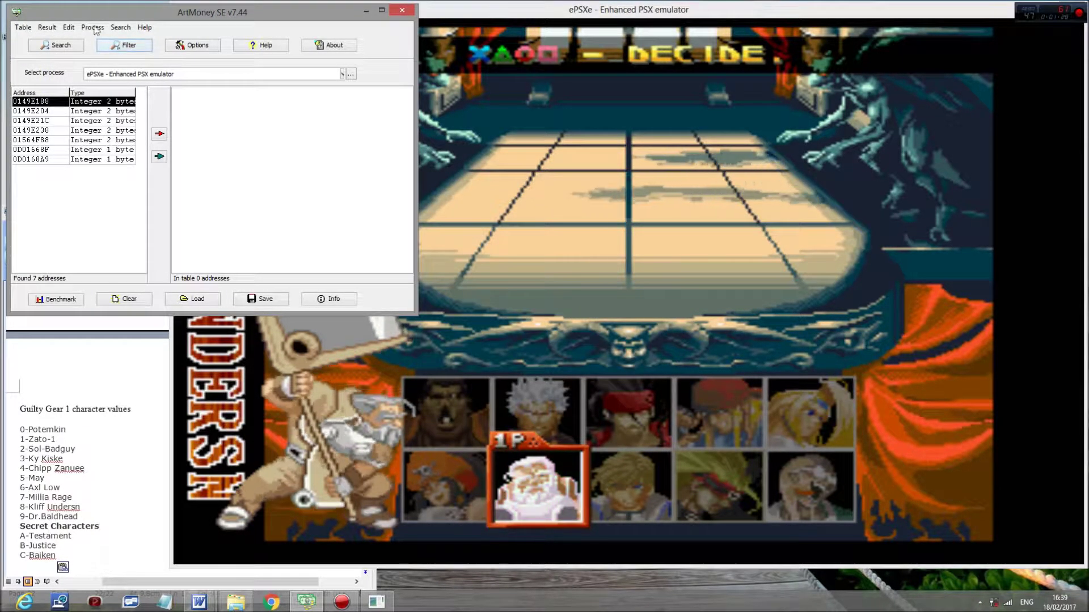
Copy all found addresses to the ArtMoney table and highlight Sol-Badguy in ePSXe to check which values follow the character.
{"action": "left_click", "coordinate": [160, 156]}
{"action": "key", "text": "alt+Tab"}
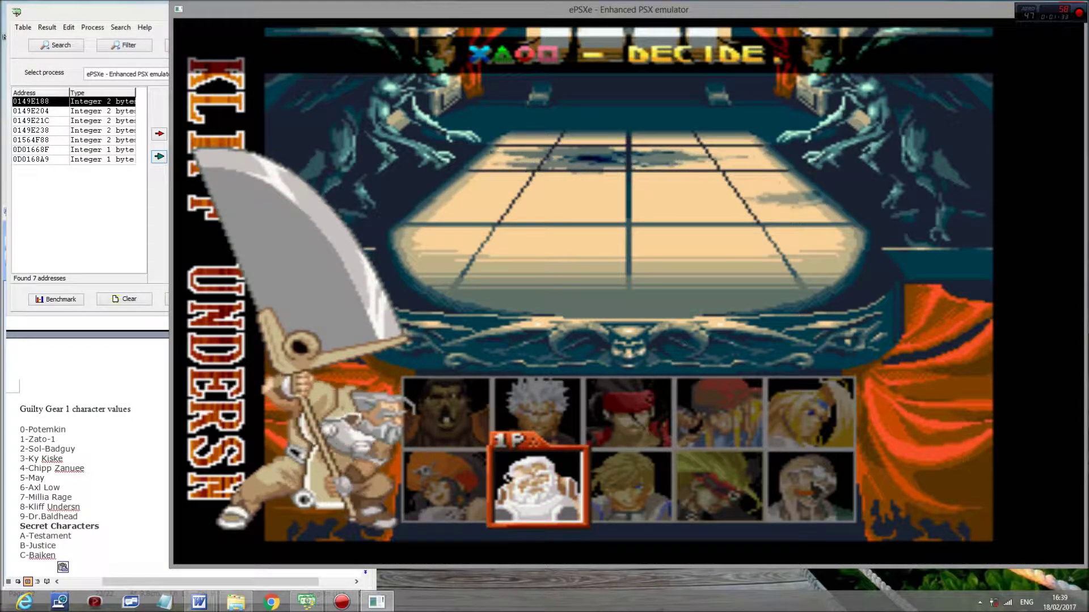
{"action": "key", "text": "Up"}
{"action": "key", "text": "Right"}
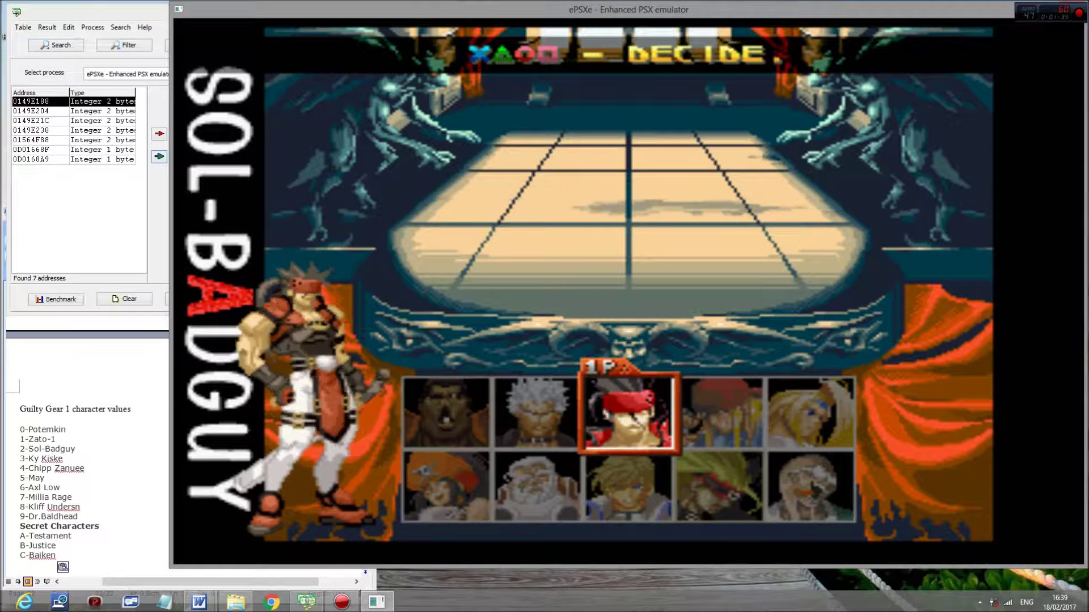
{"action": "left_click", "coordinate": [98, 199]}
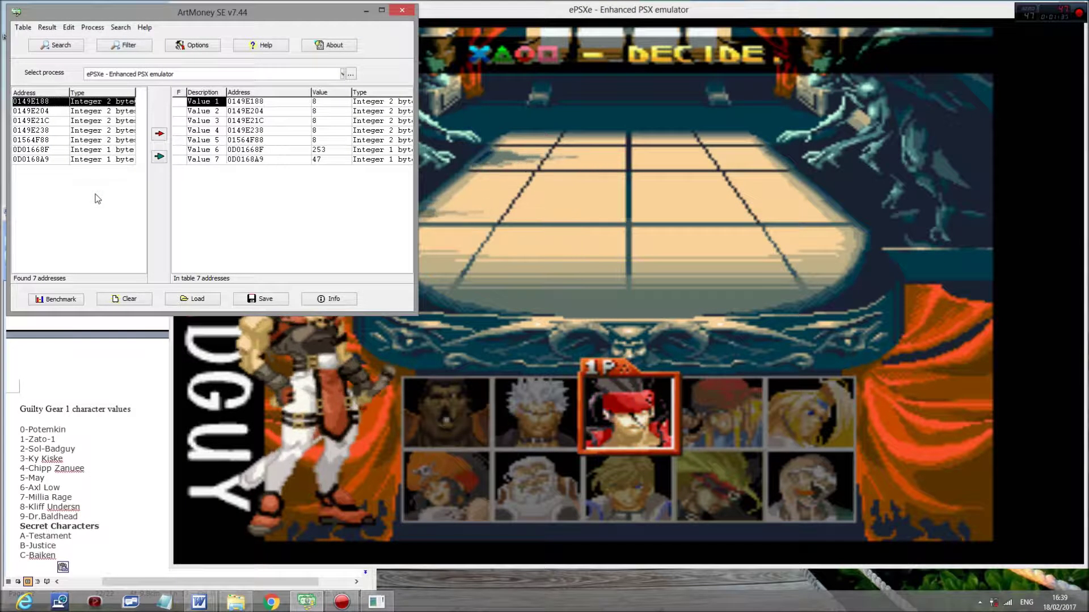
Remove the entries Value 5, Value 6 and Value 7 from the address table.
{"action": "mouse_move", "coordinate": [217, 150]}
{"action": "left_mouse_down"}
{"action": "mouse_move", "coordinate": [218, 164]}
{"action": "mouse_move", "coordinate": [218, 141]}
{"action": "left_mouse_up"}
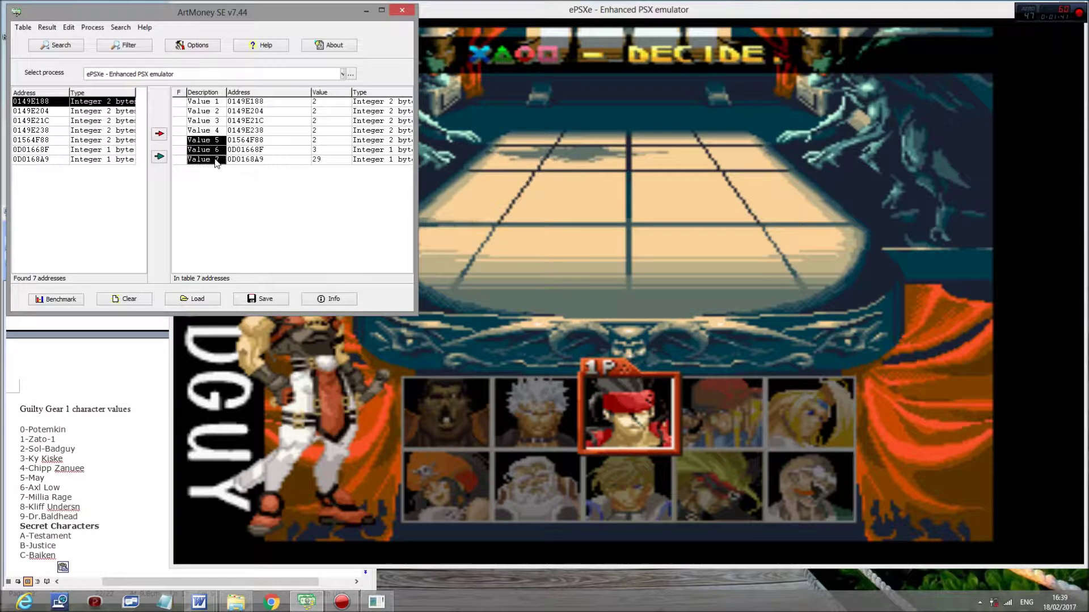
{"action": "right_click", "coordinate": [221, 164]}
{"action": "left_click", "coordinate": [243, 249]}
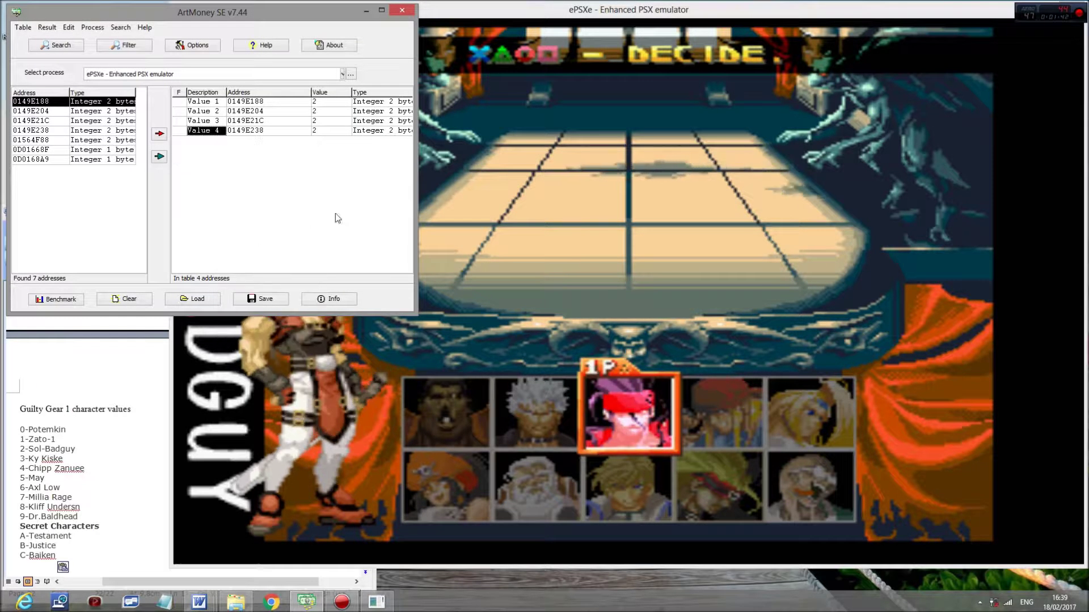
Set Value 1 at address 0149E188 to 10 for Testament and to 11 for Justice.
{"action": "left_click", "coordinate": [323, 102]}
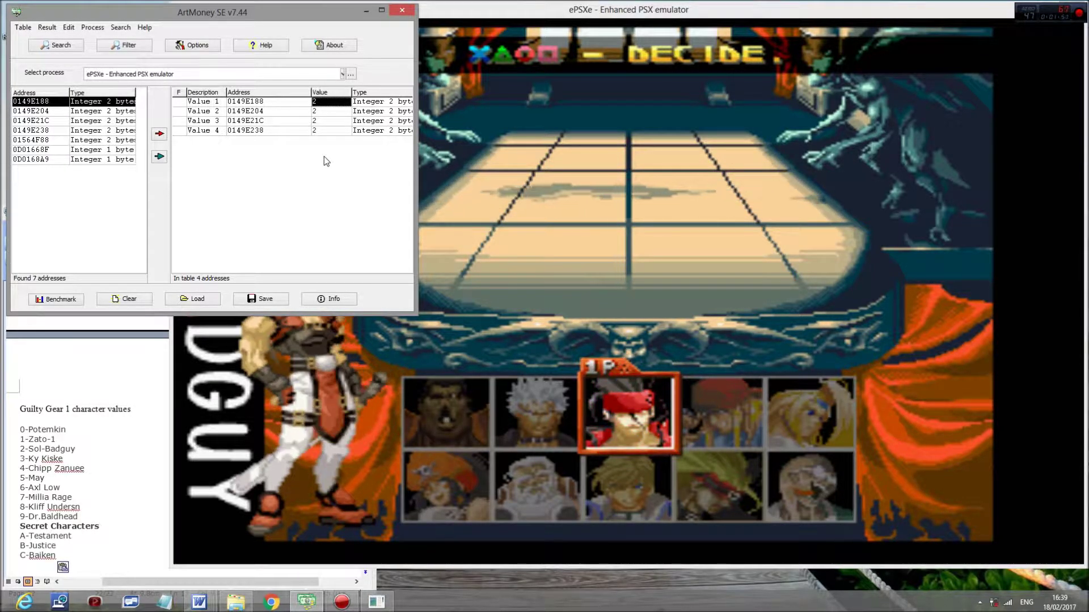
{"action": "type", "text": "10"}
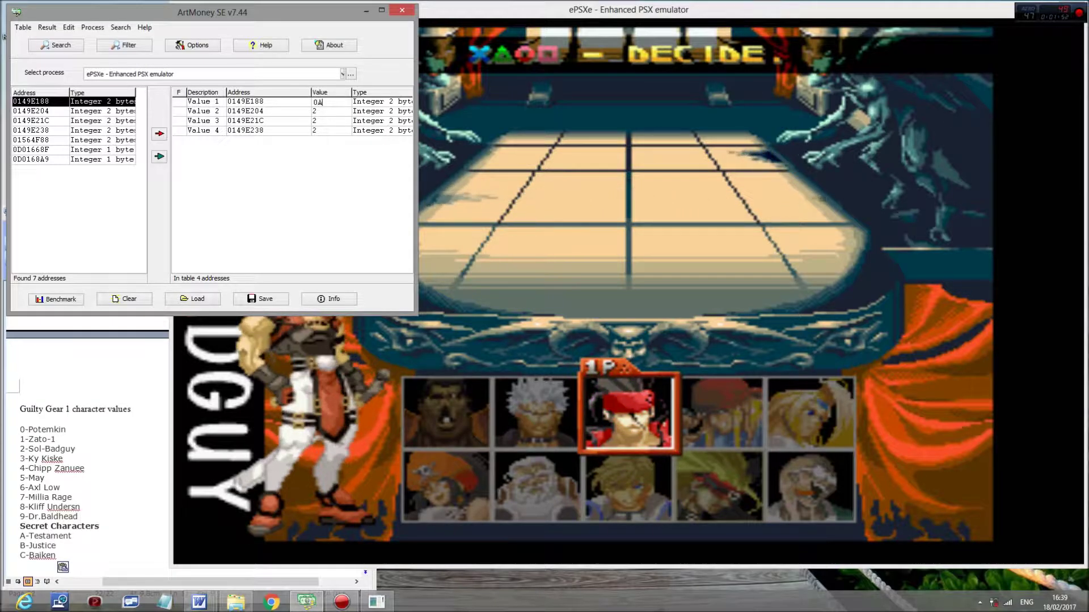
{"action": "key", "text": "Return"}
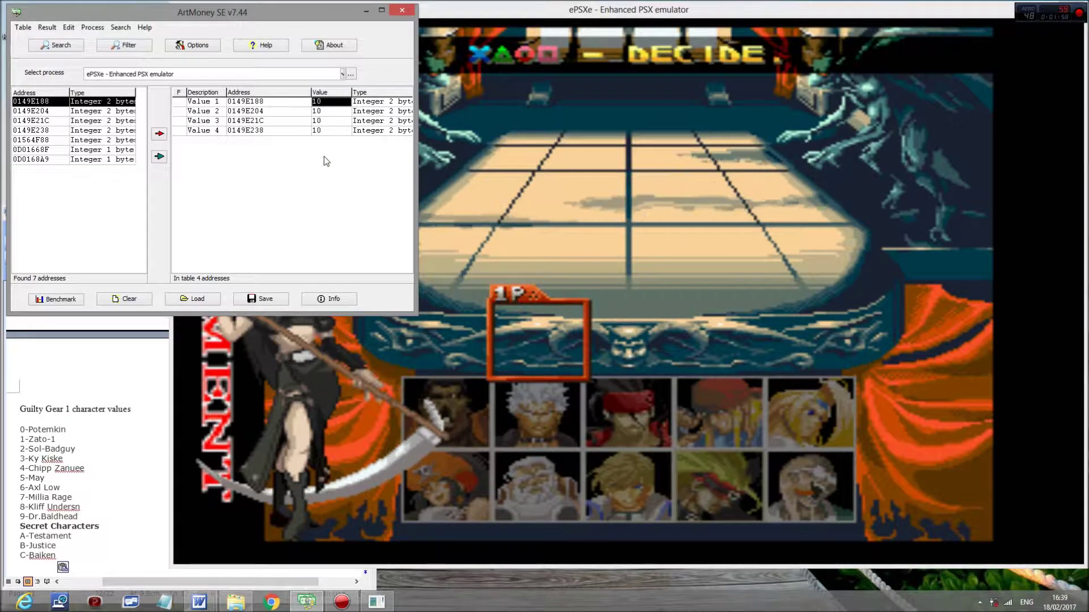
{"action": "type", "text": "11"}
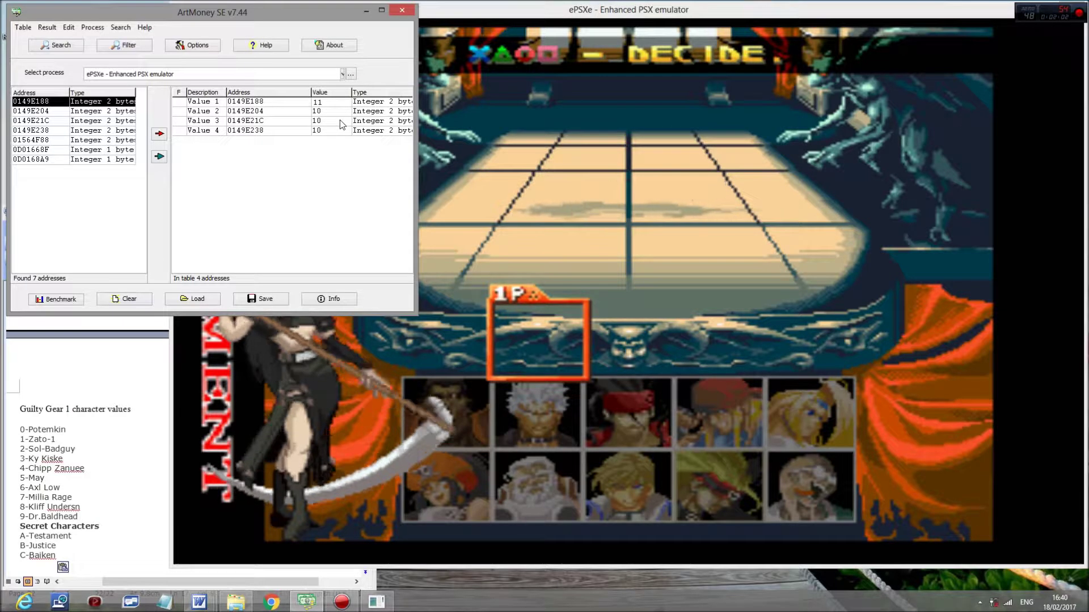
{"action": "key", "text": "Return"}
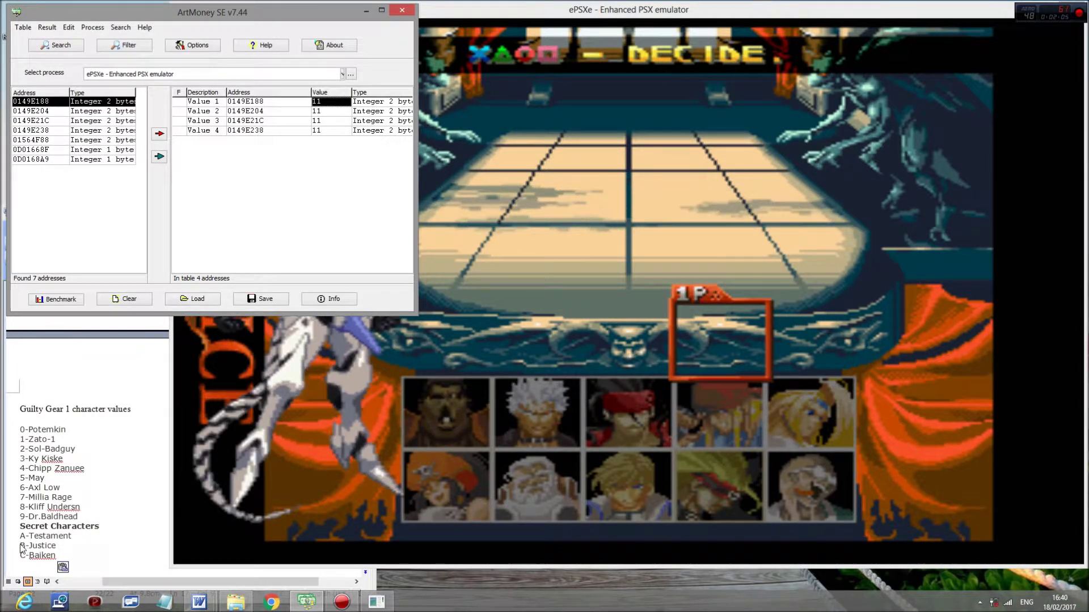
Set Value 1 at address 0149E188 to 12 for Baiken and freeze it.
{"action": "double_click", "coordinate": [332, 103]}
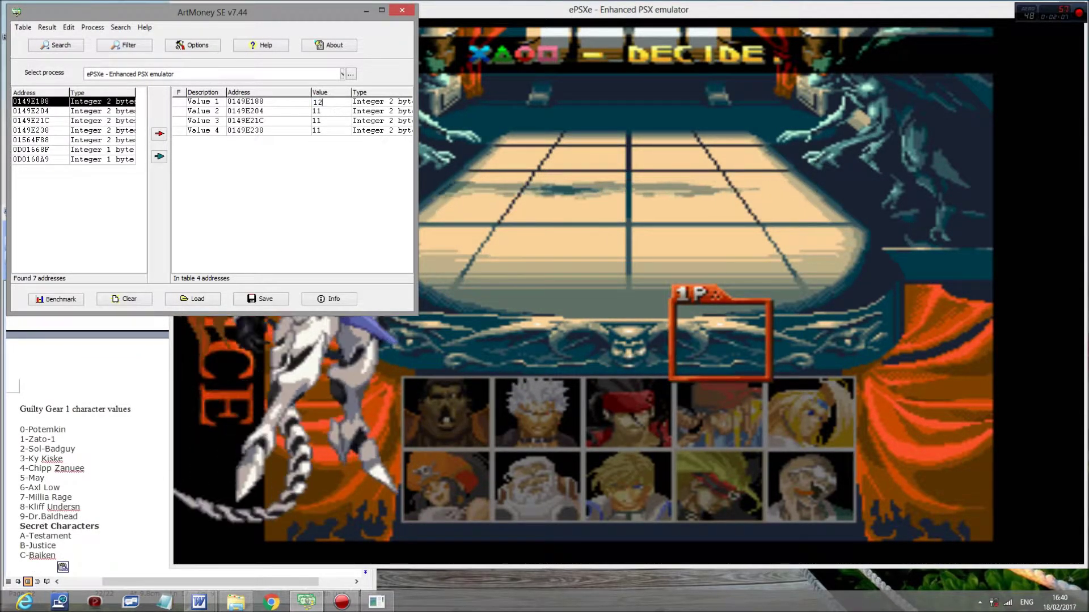
{"action": "type", "text": "12"}
{"action": "key", "text": "Return"}
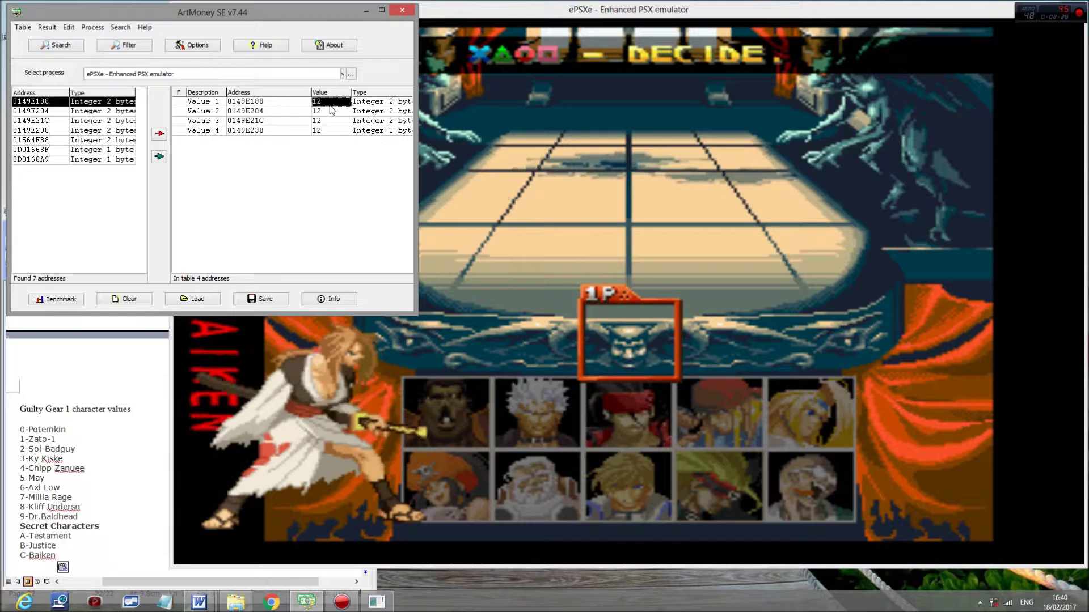
{"action": "key", "text": "space"}
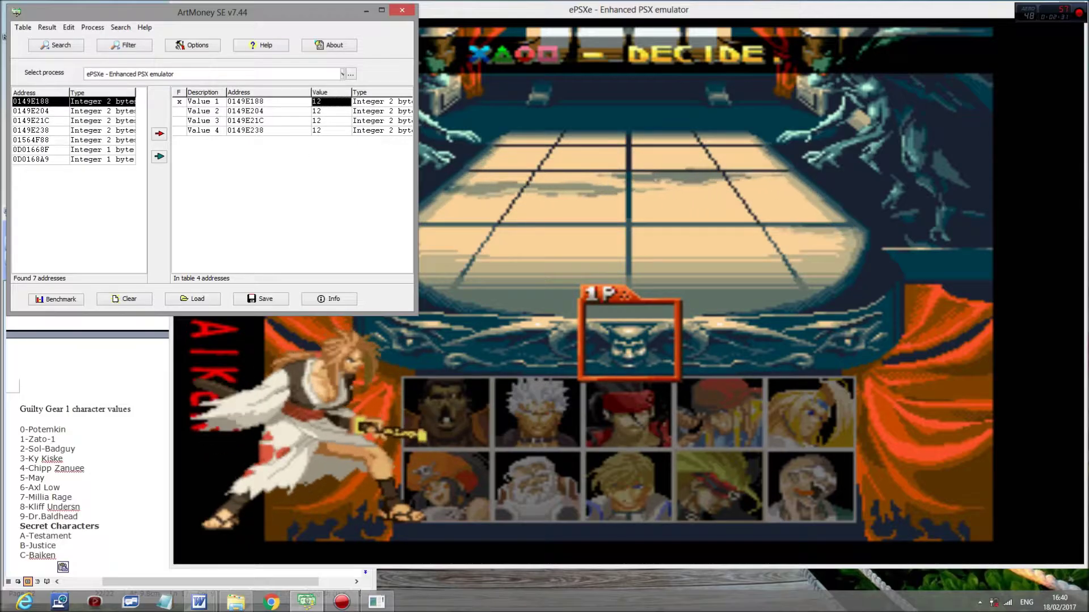
Confirm Baiken as the player 1 character in ePSXe, start the Stage 01 fight against Potemkin and pause it.
{"action": "key", "text": "alt+Tab"}
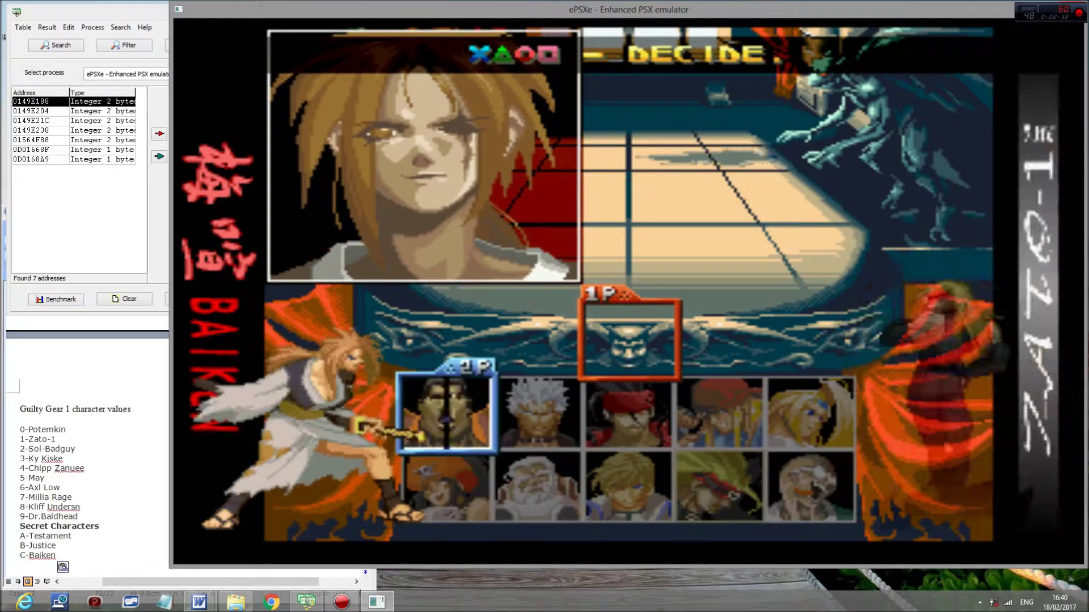
{"action": "key", "text": "x"}
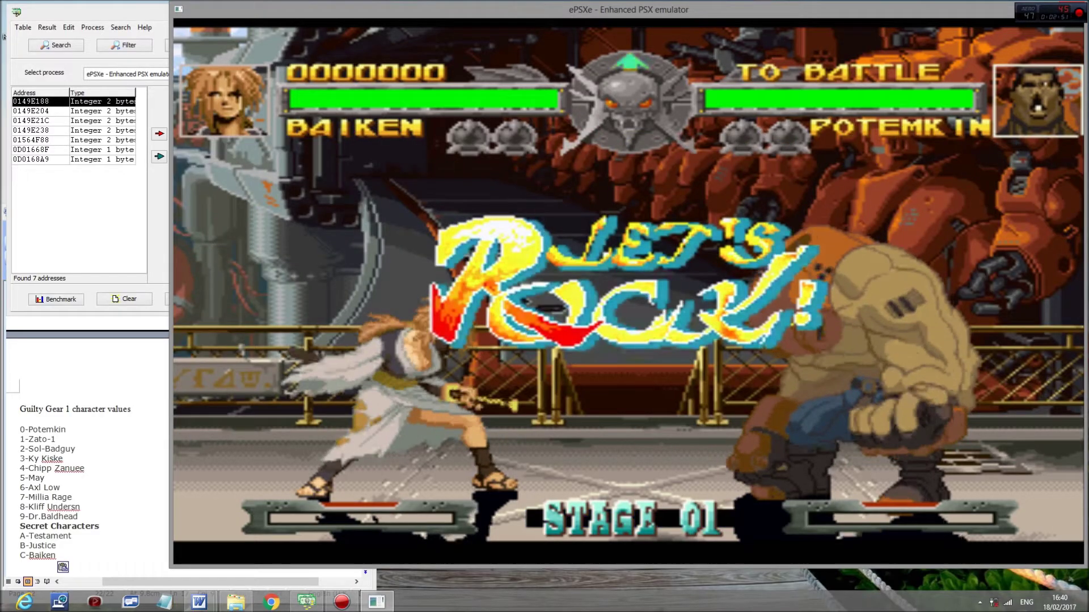
{"action": "key", "text": "Return"}
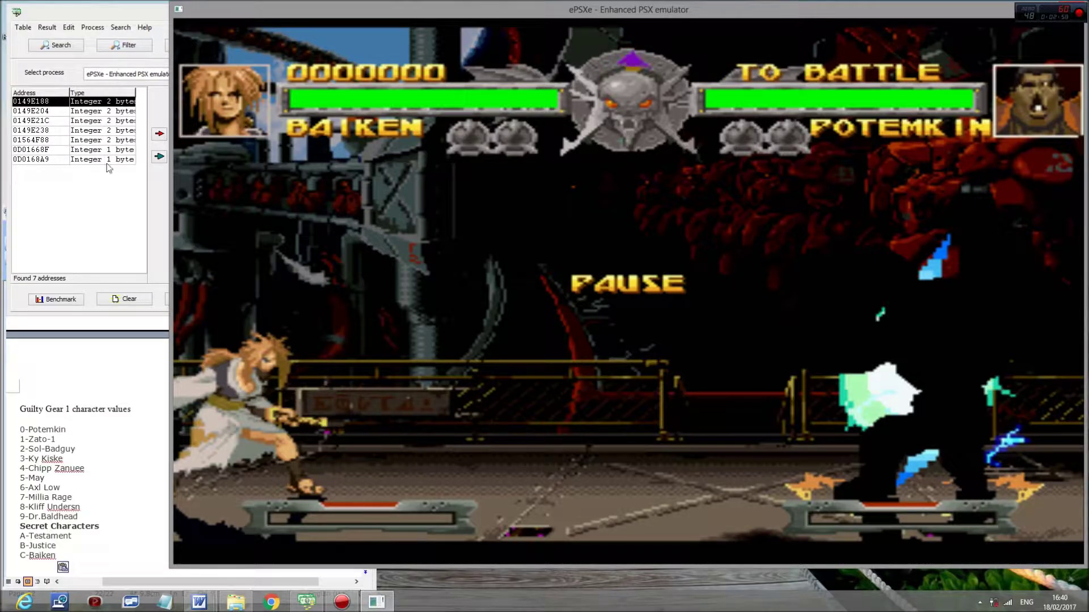
Review the address table's values in ArtMoney during the paused fight and the character value list in the Word document.
{"action": "left_click", "coordinate": [112, 184]}
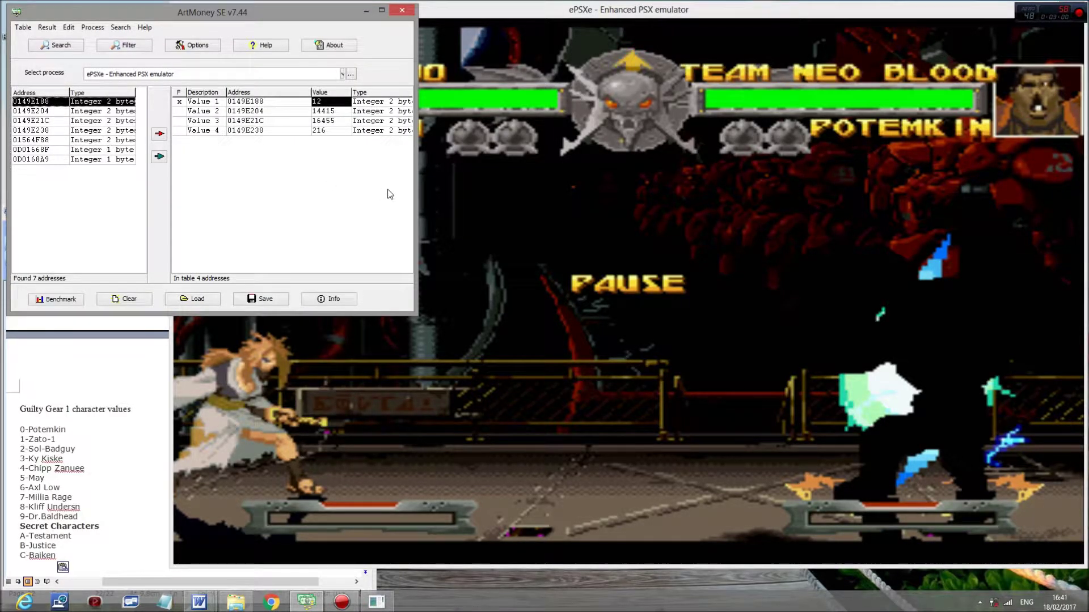
{"action": "key", "text": "alt+Tab"}
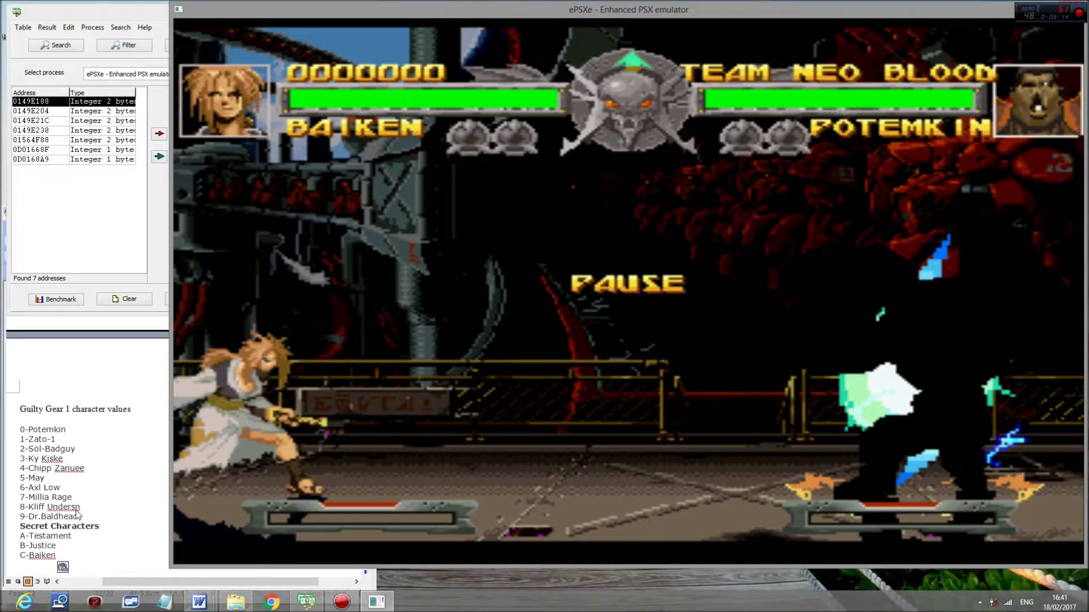
{"action": "left_click", "coordinate": [55, 430]}
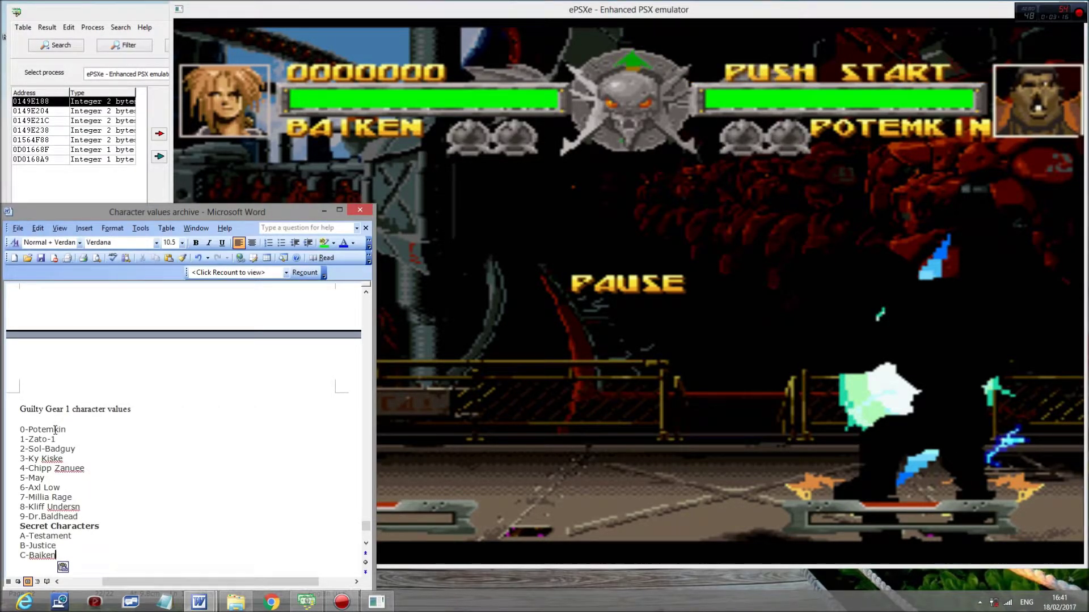